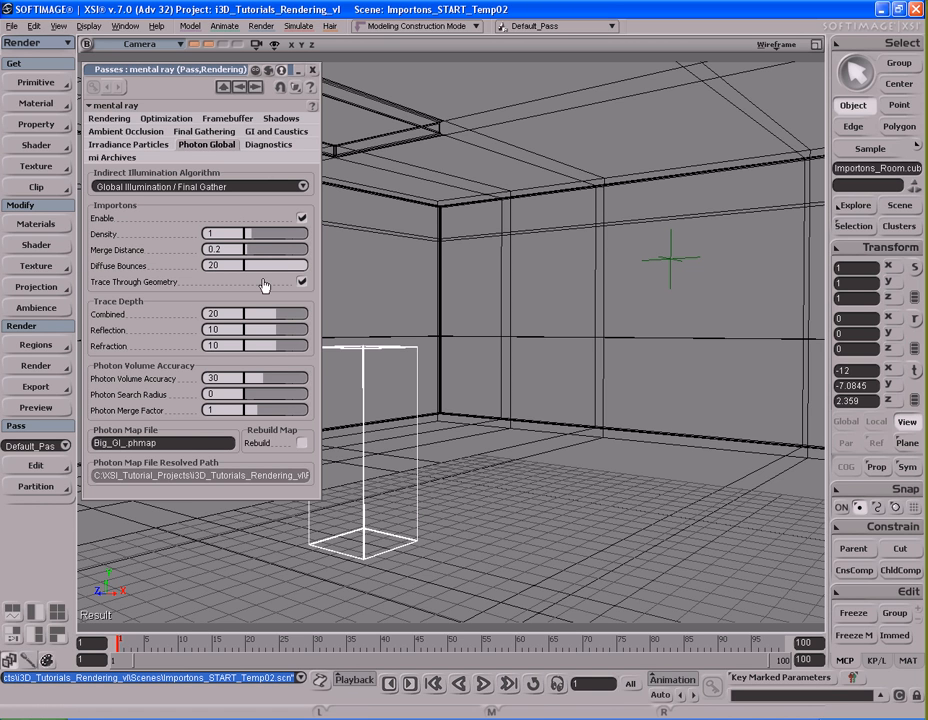
Step: Render a preview of the whole room from outside with Trace Through Geometry enabled for importons
click(302, 281)
click(302, 281)
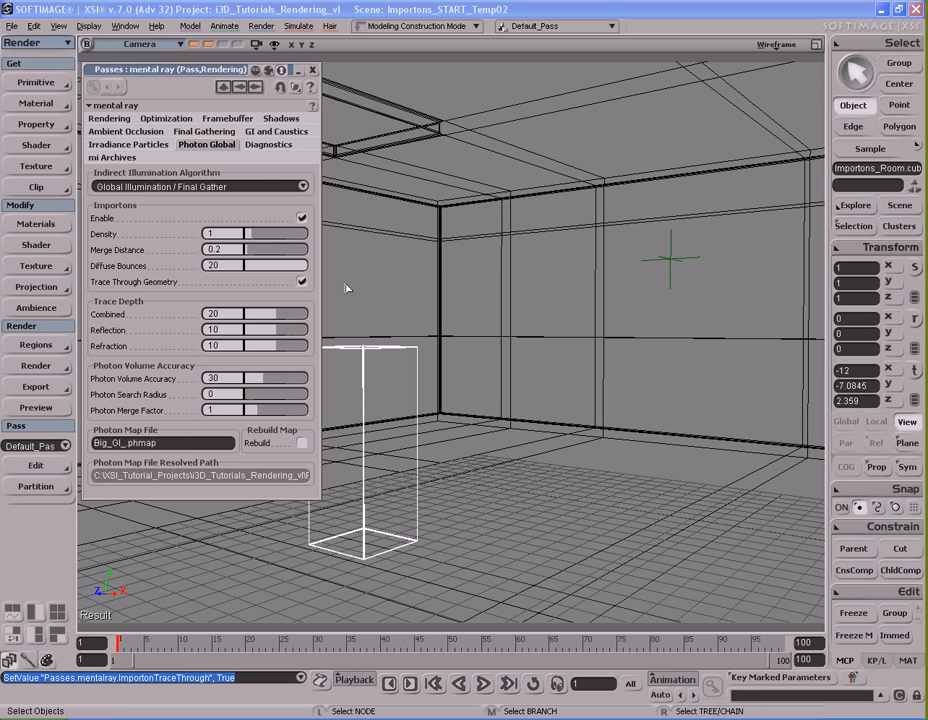
right_drag(514, 338, 468, 372)
scroll(531, 373, down, 5)
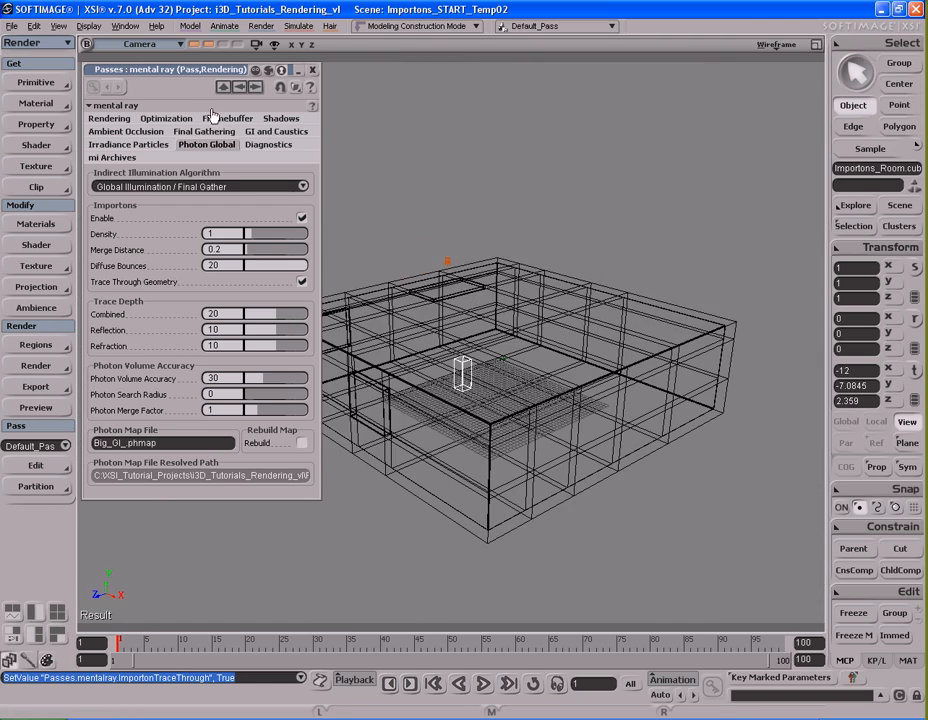
double_click(205, 72)
key(s)
right_drag(378, 300, 462, 335)
key(shift+r)
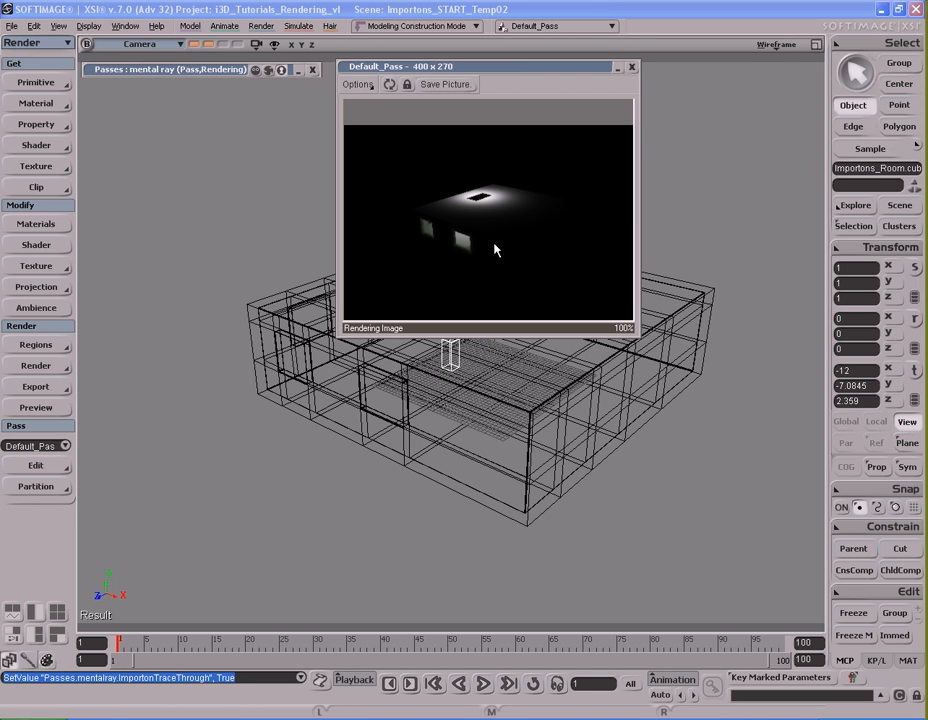
click(632, 67)
click(225, 69)
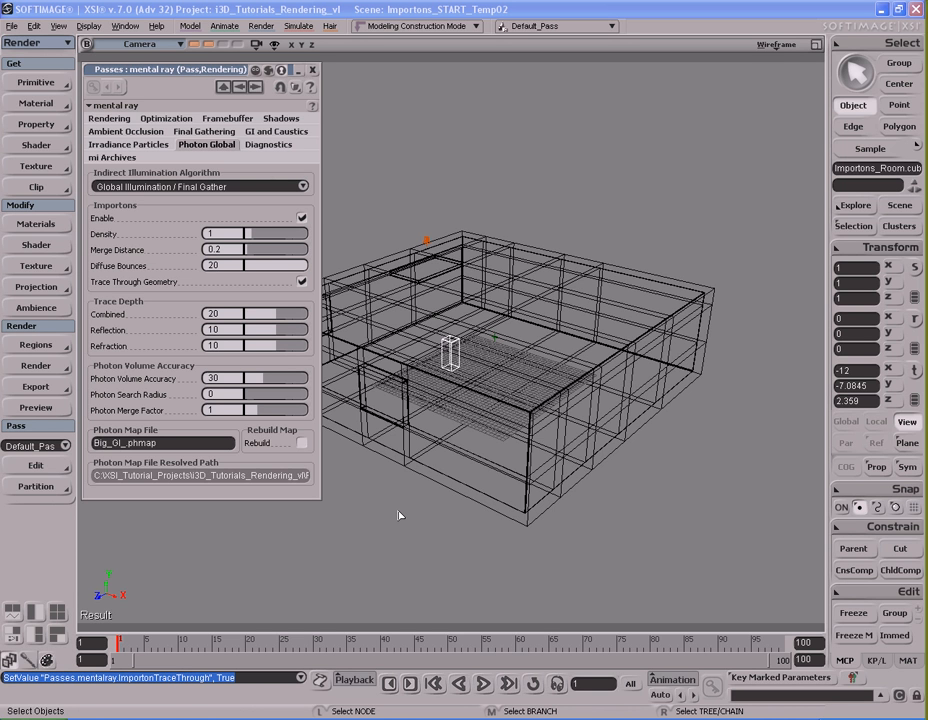
Step: Turn on photon map rebuilding and render the entire room from outside to regenerate Big_GI_.phmap
click(303, 446)
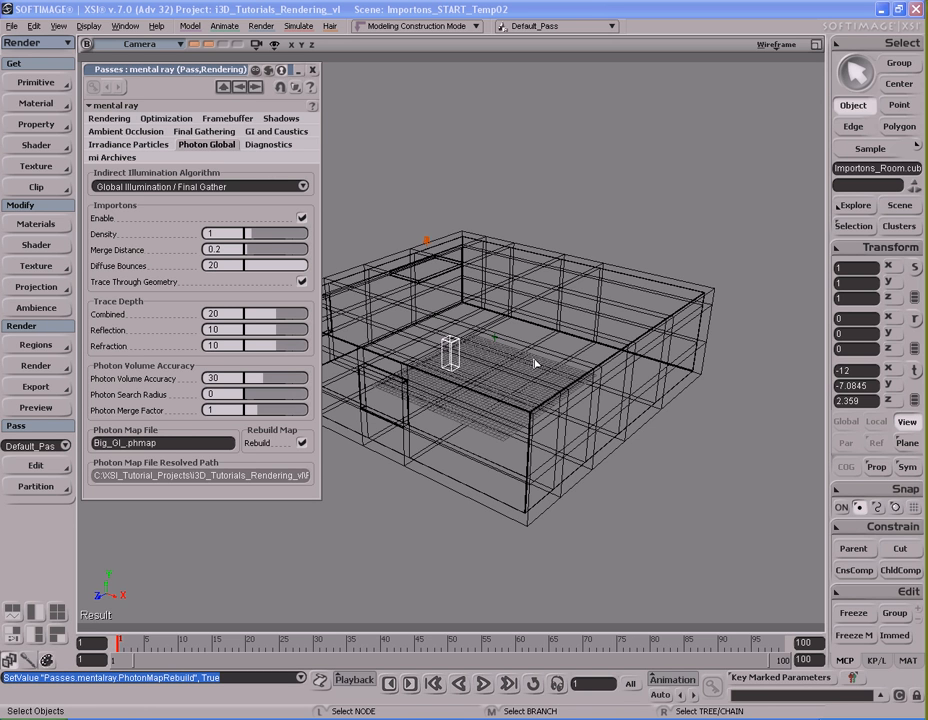
scroll(535, 365, up, 2)
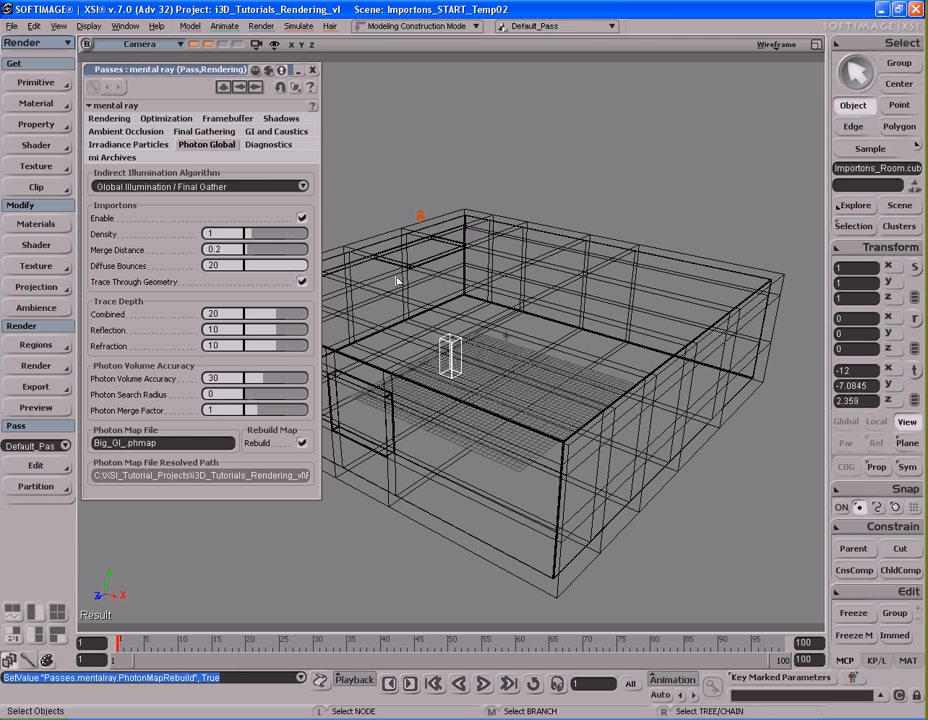
key(s)
right_drag(497, 294, 478, 290)
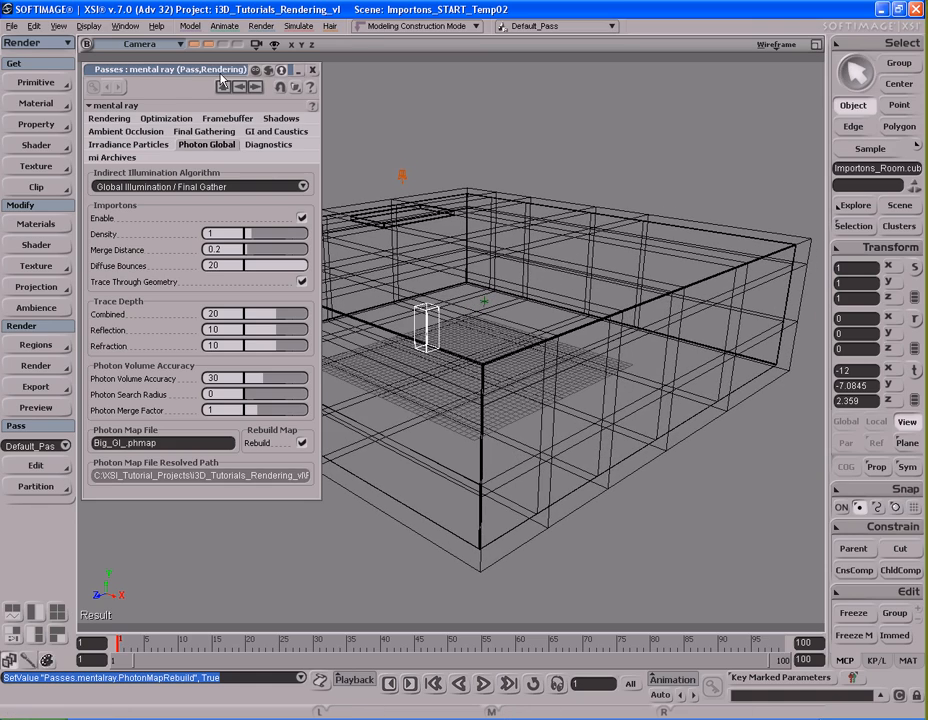
double_click(220, 69)
mouse_move(425, 262)
right_down()
mouse_move(458, 261)
mouse_move(425, 267)
right_up()
scroll(425, 267, down, 10)
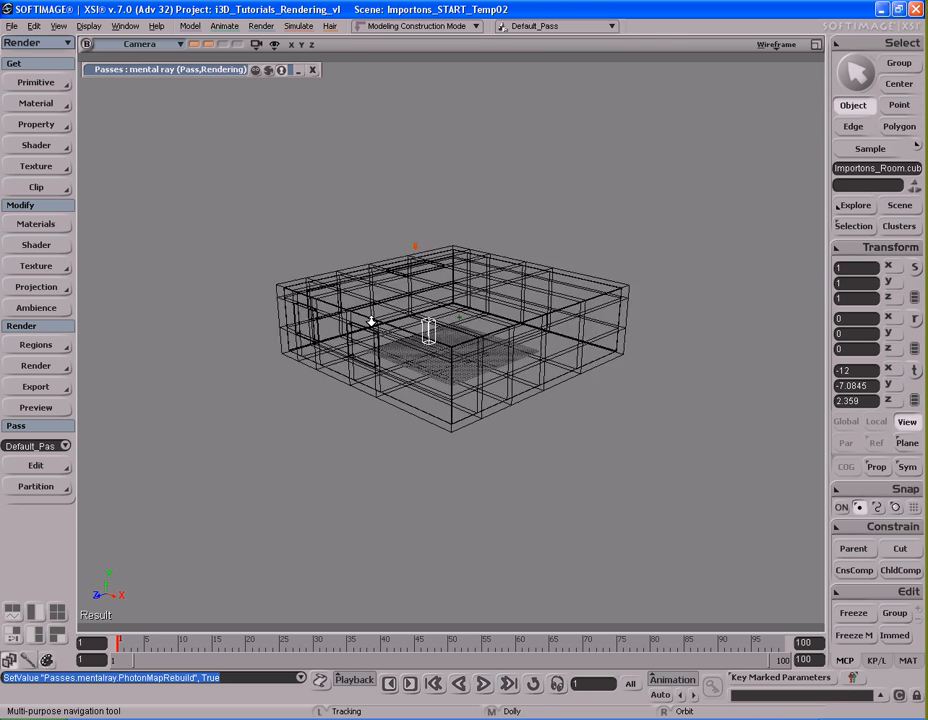
key(space)
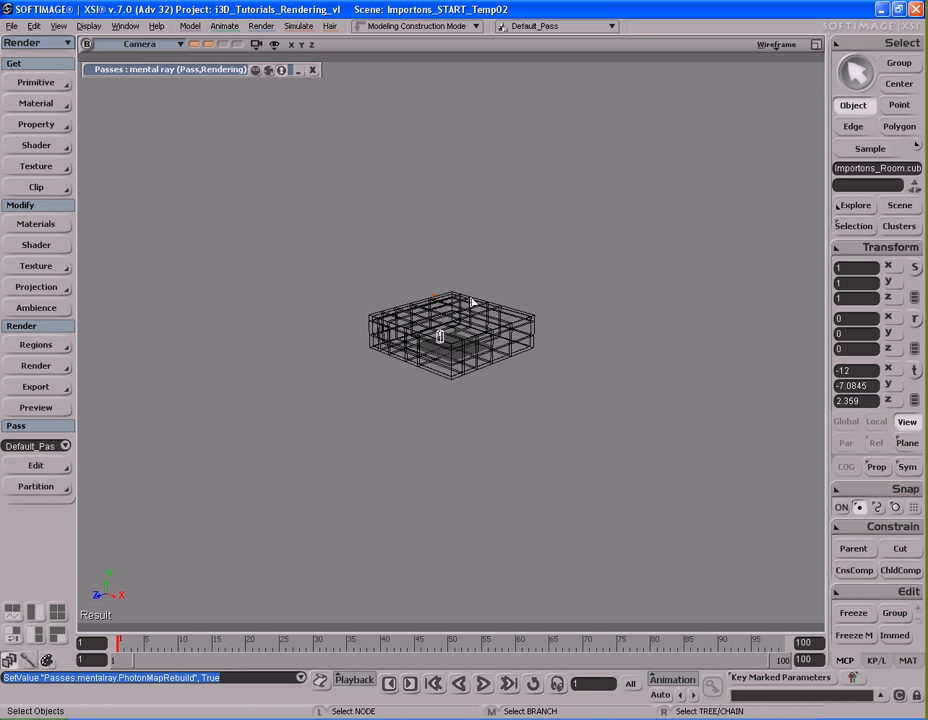
scroll(509, 415, up, 10)
key(s)
scroll(530, 404, up, 5)
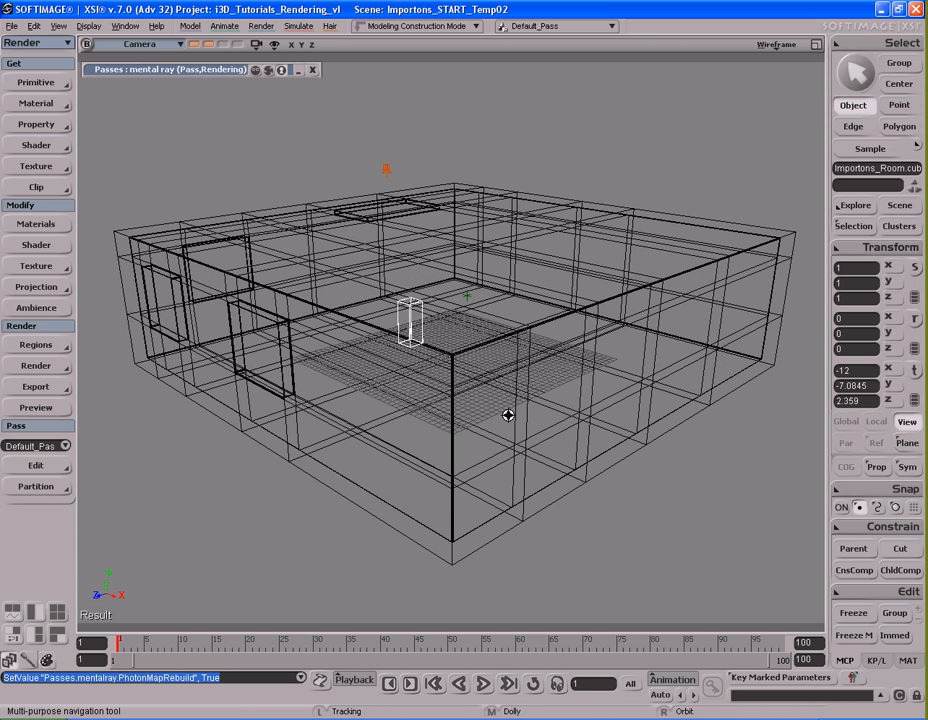
drag(522, 404, 526, 411)
key(space)
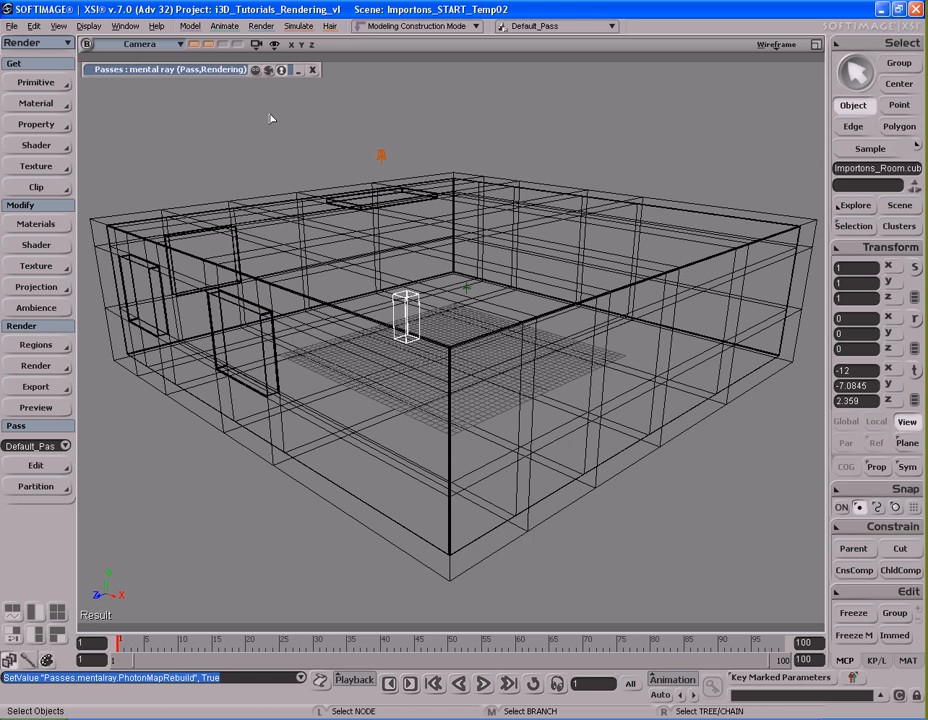
click(168, 68)
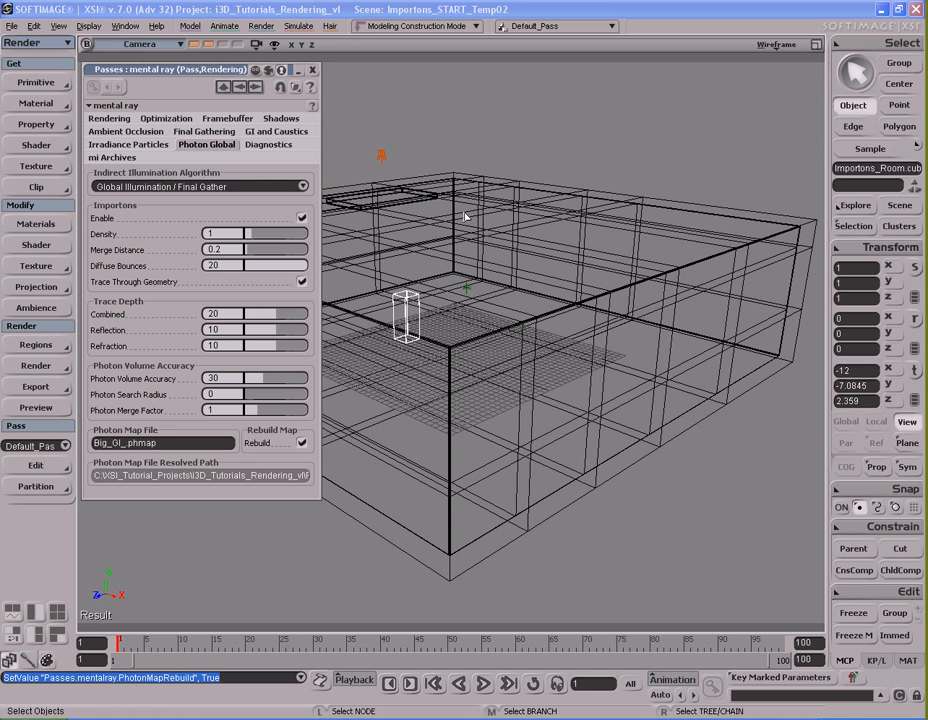
key(shift)
key(shift+r)
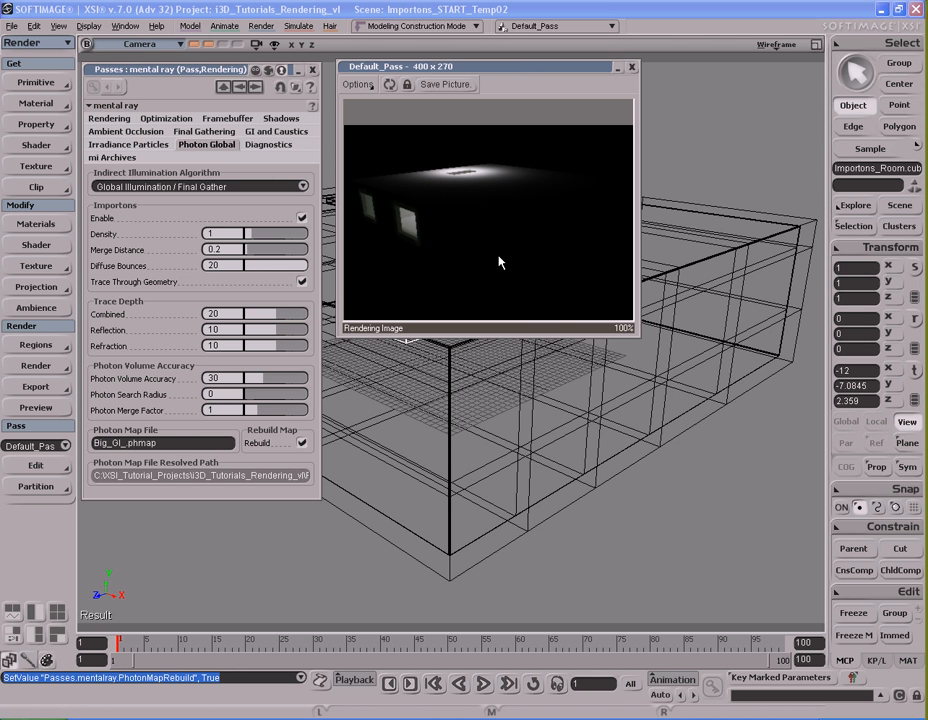
click(631, 67)
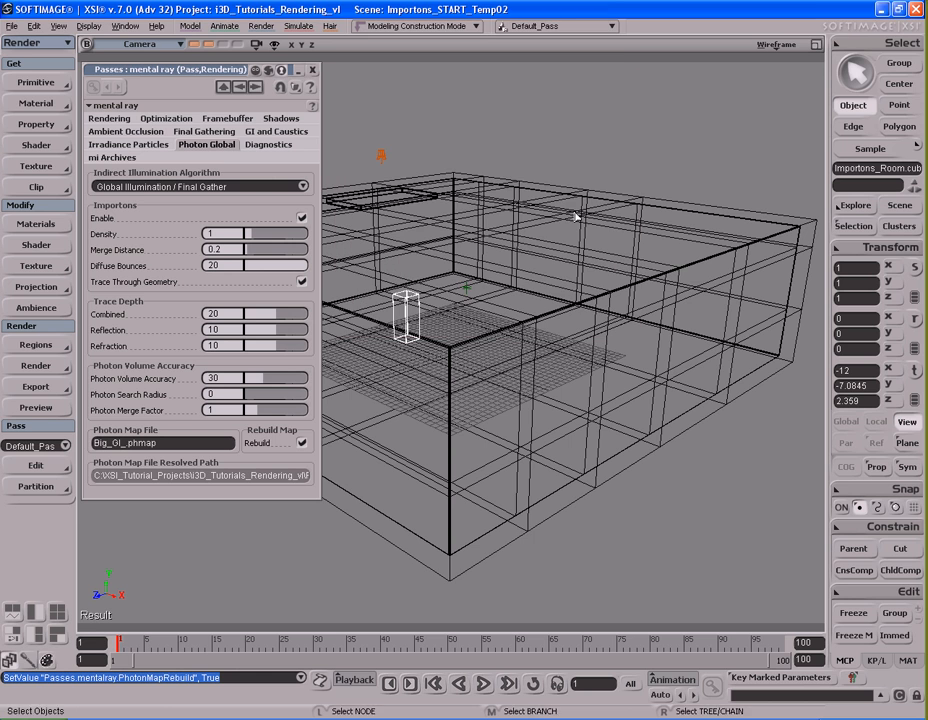
Step: Turn off photon map rebuilding and render previews of both stored interior camera views
click(303, 444)
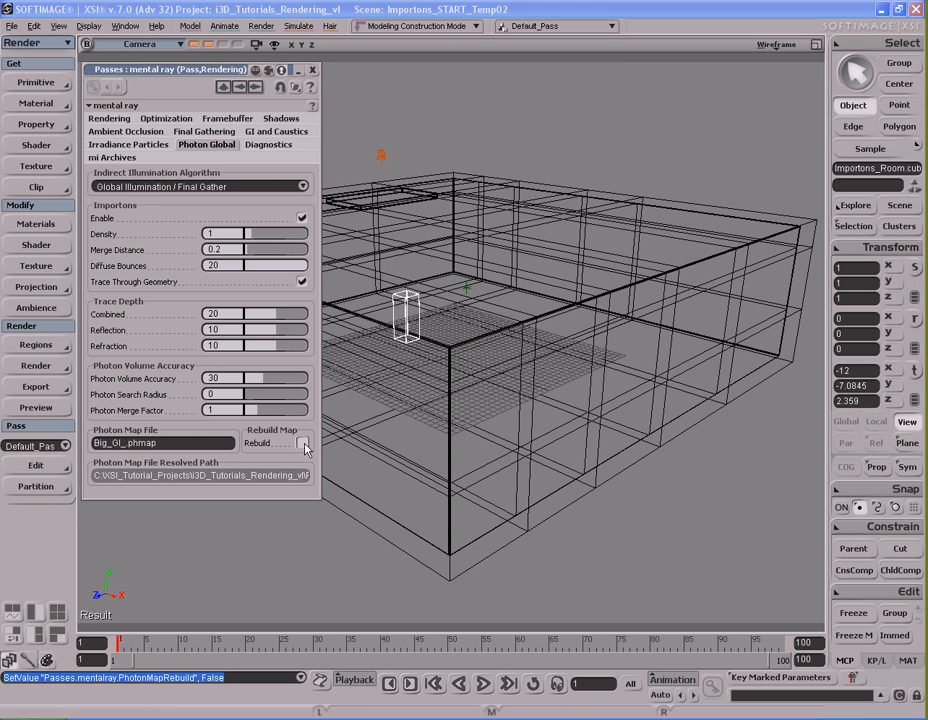
click(207, 44)
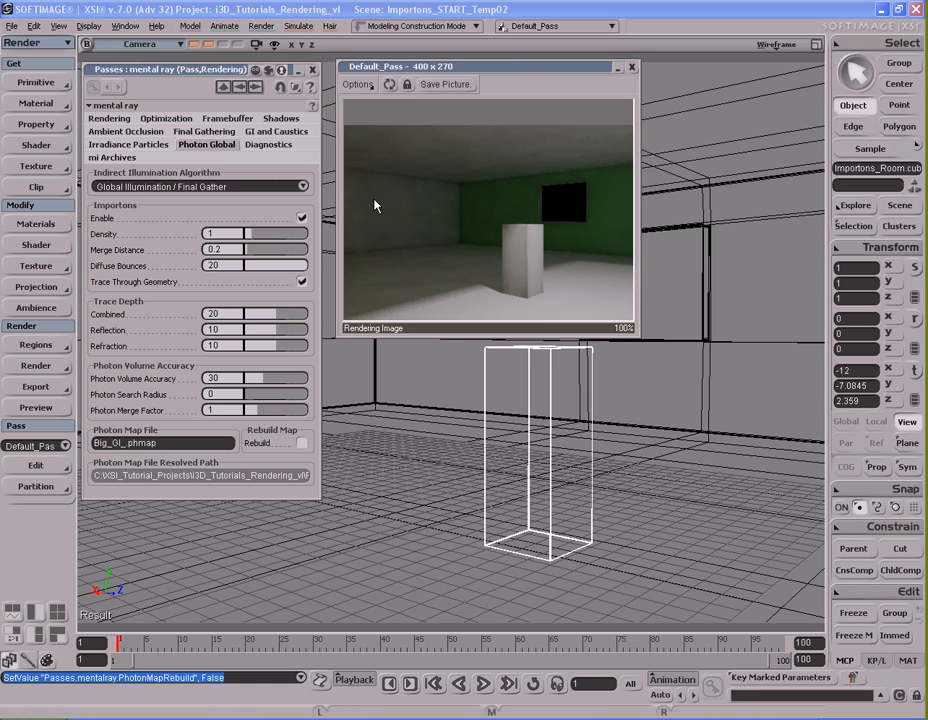
click(209, 45)
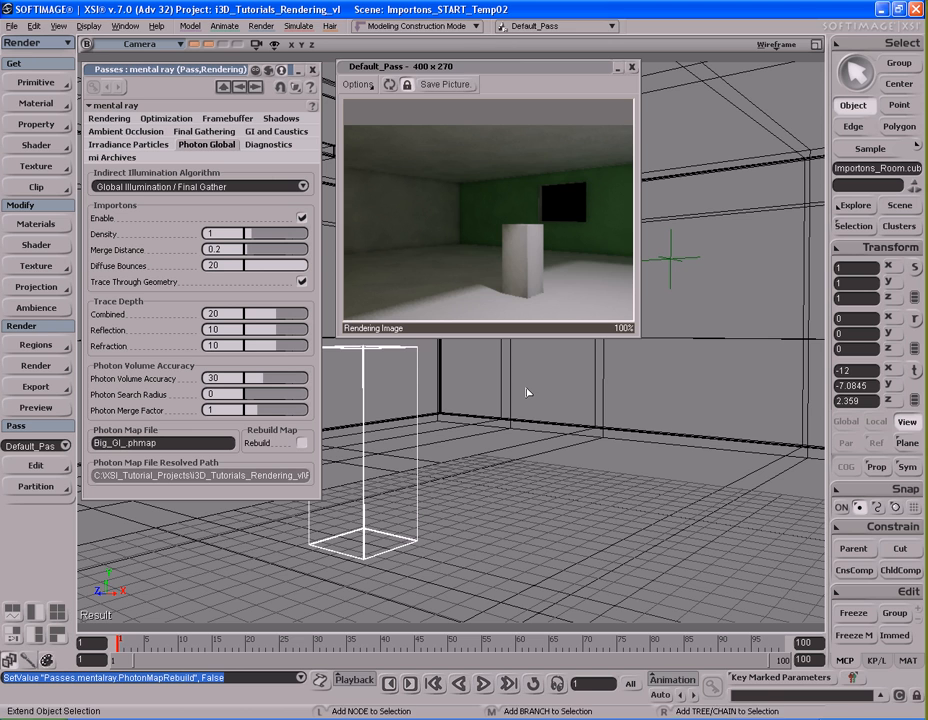
click(390, 85)
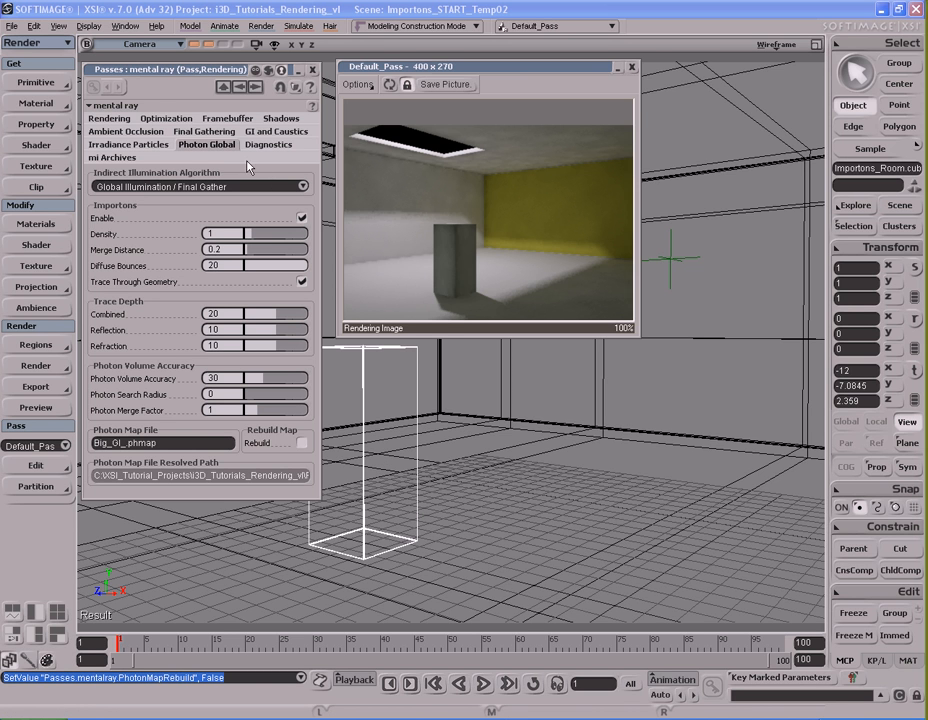
Step: Enable Final Gathering with Irradiance from Photon Map and set its accuracy mode to Automatic
click(216, 133)
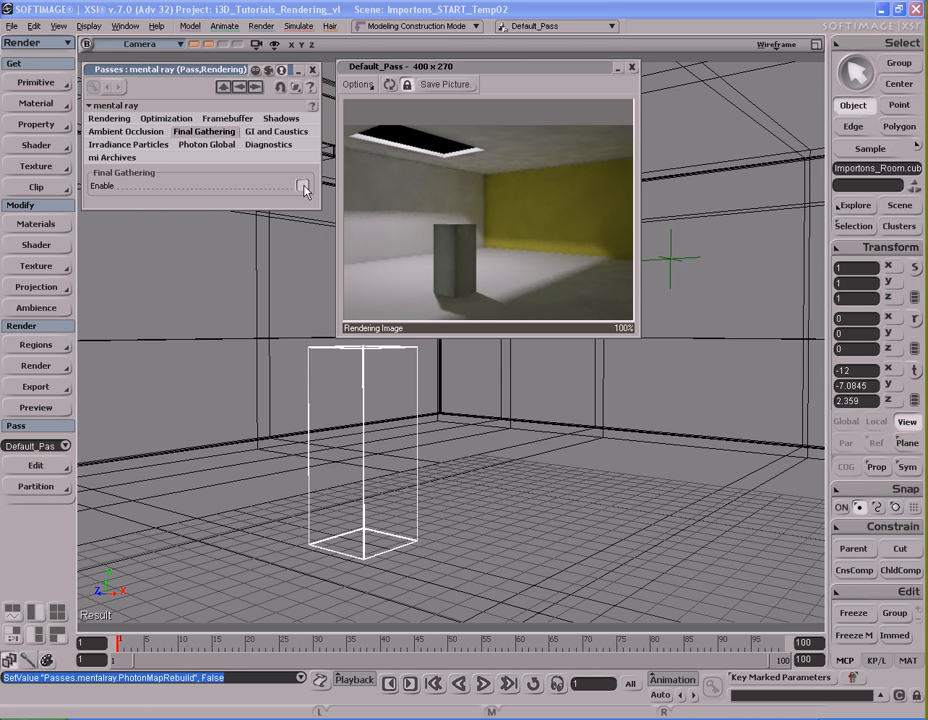
click(303, 187)
drag(224, 75, 225, 15)
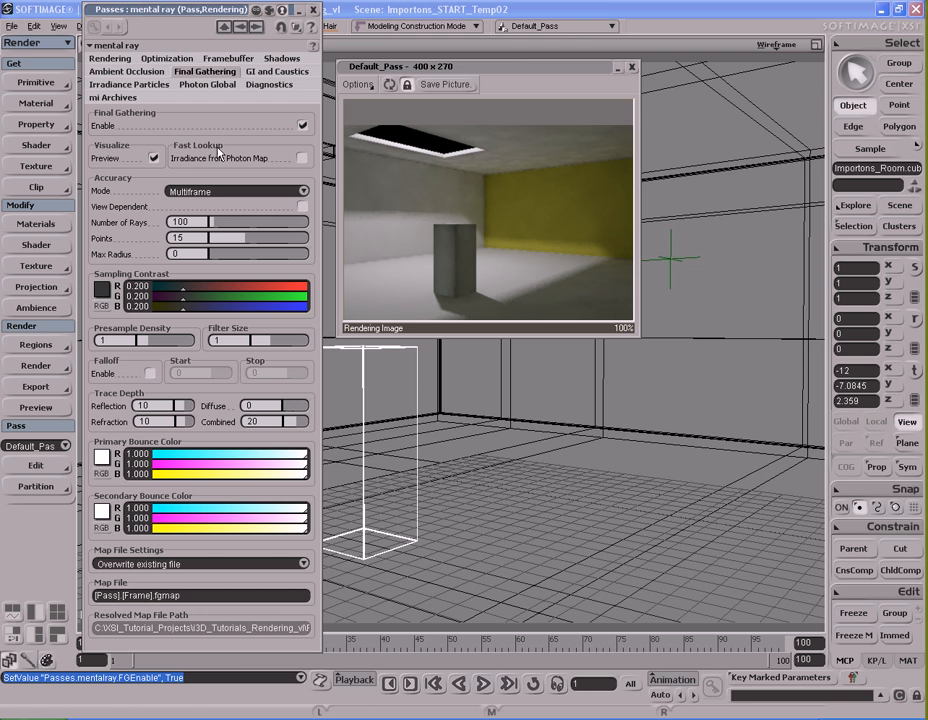
click(302, 159)
click(230, 191)
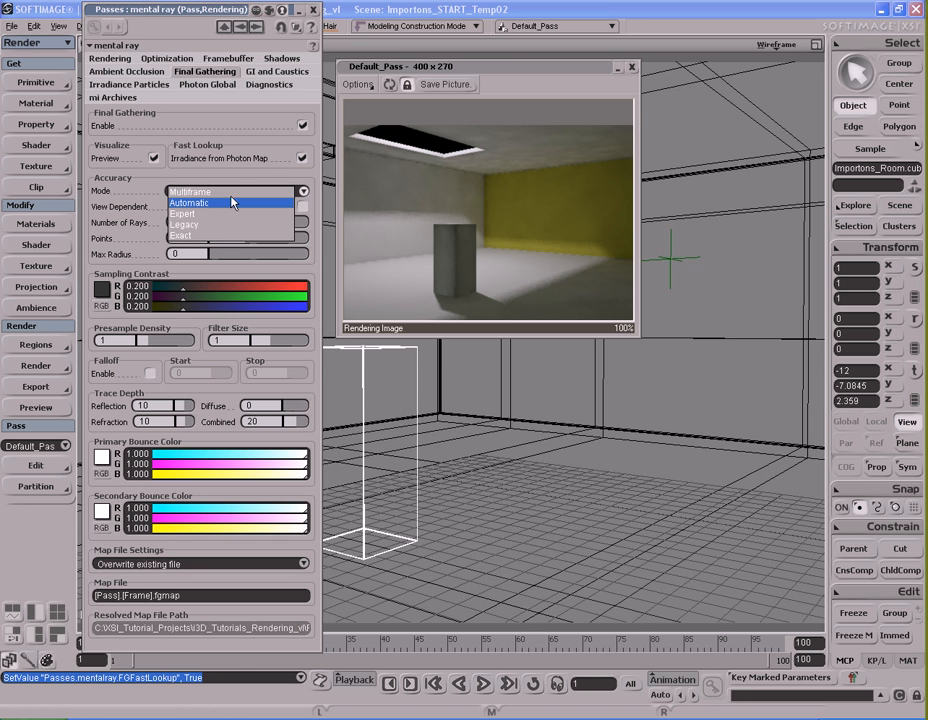
click(231, 205)
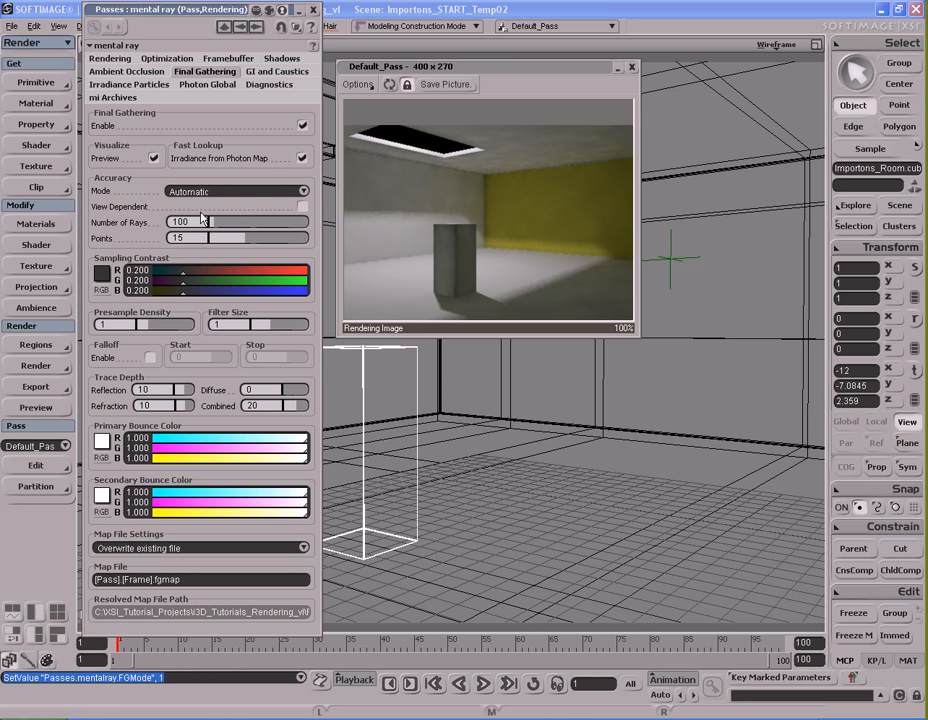
Step: Set the Final Gathering number of rays to 128
double_click(177, 238)
double_click(205, 222)
text(128)
key(Return)
Step: Review the Final Gathering, GI and Caustics, and Photon Global settings, including the photon map file name
click(265, 73)
click(215, 73)
click(207, 84)
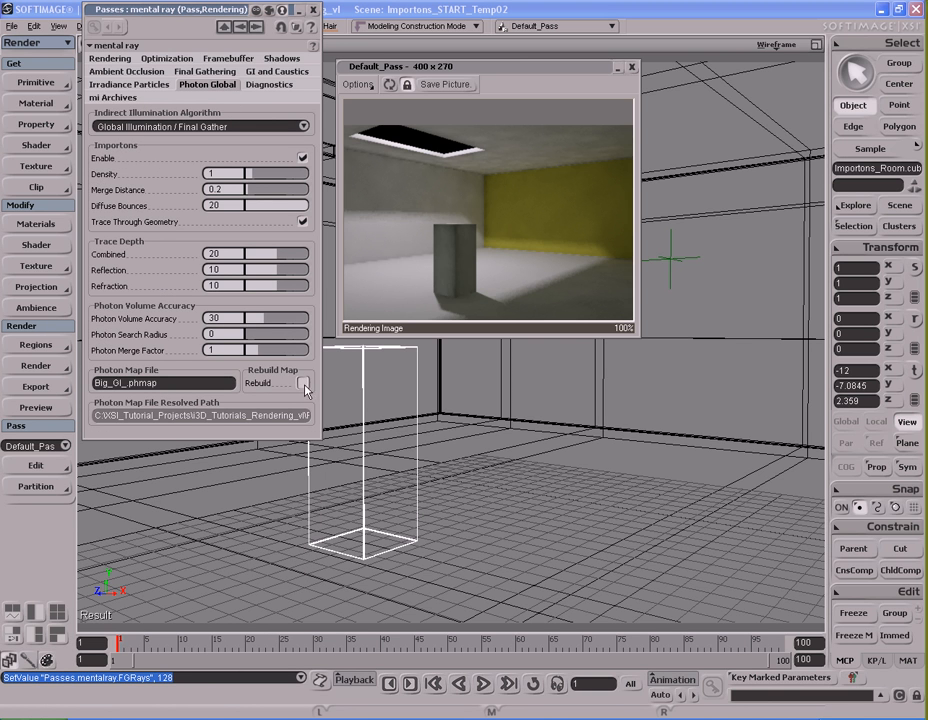
double_click(178, 382)
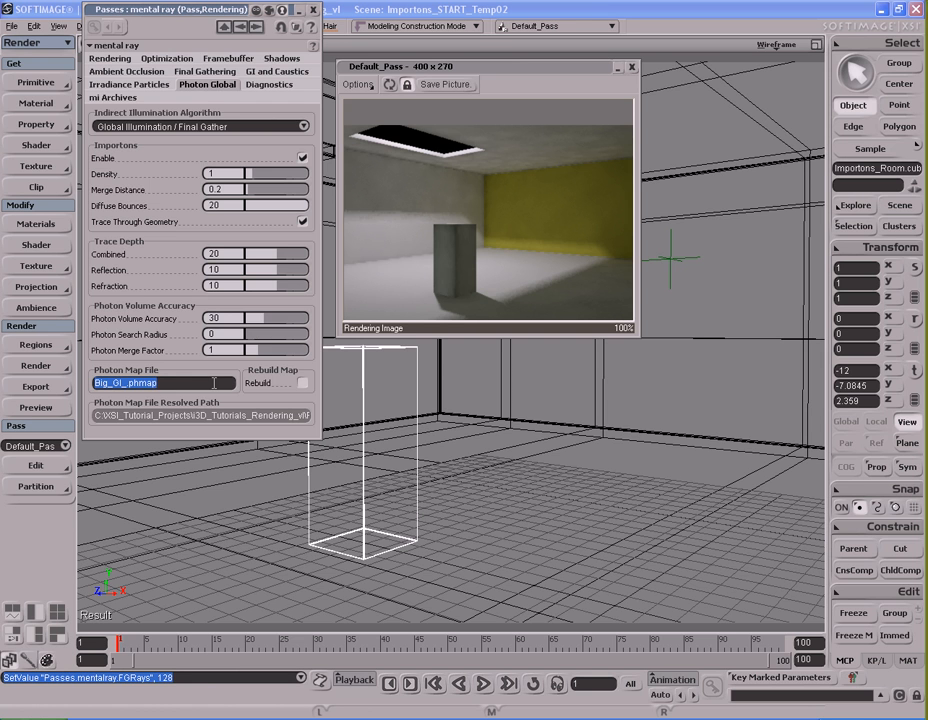
click(205, 71)
click(276, 74)
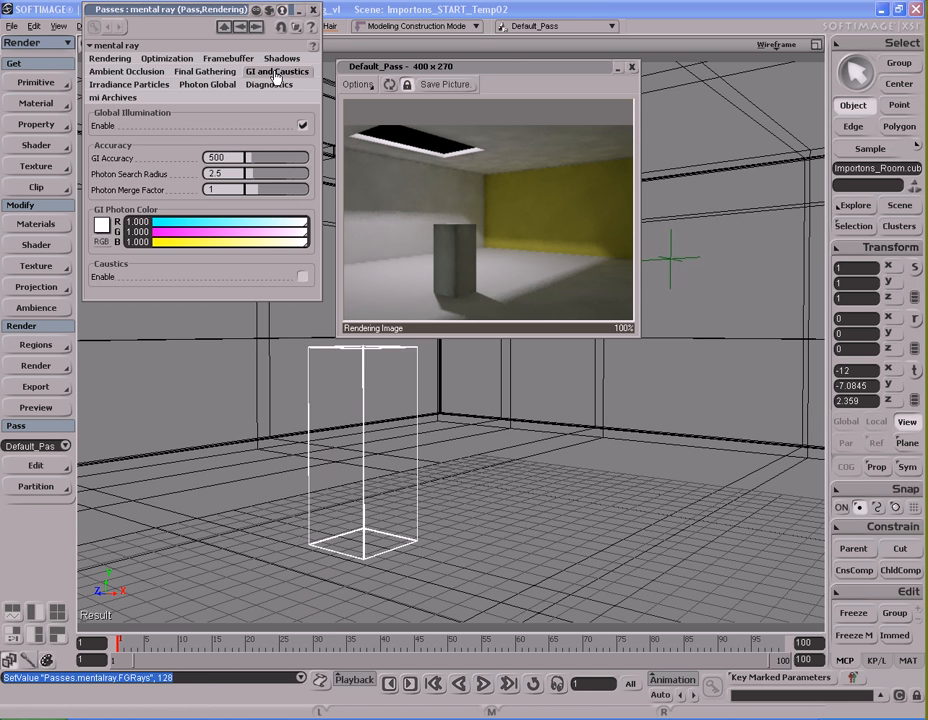
click(208, 84)
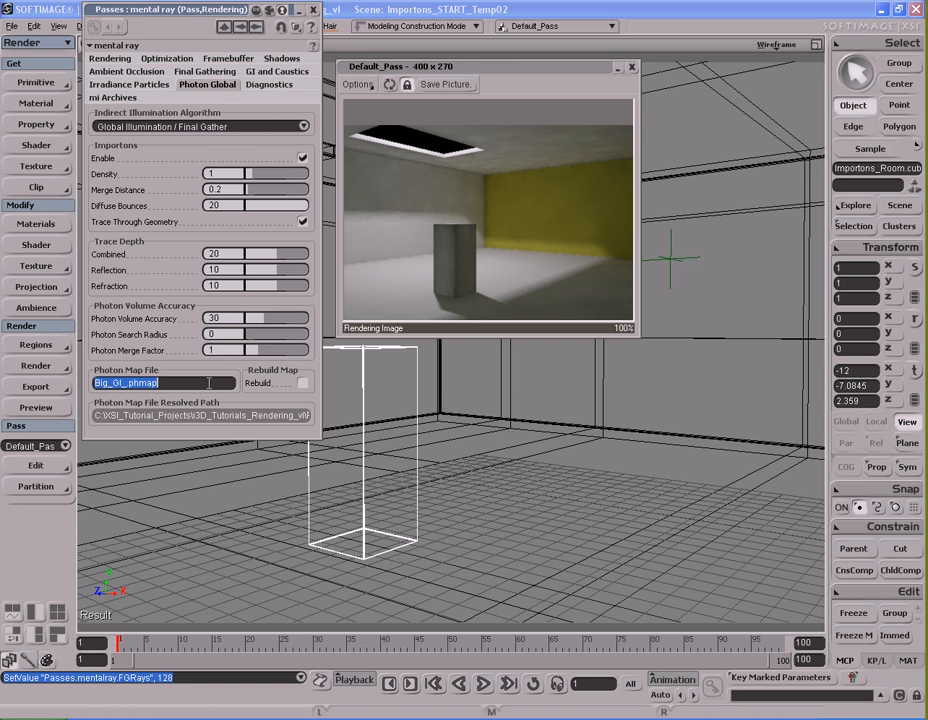
click(208, 72)
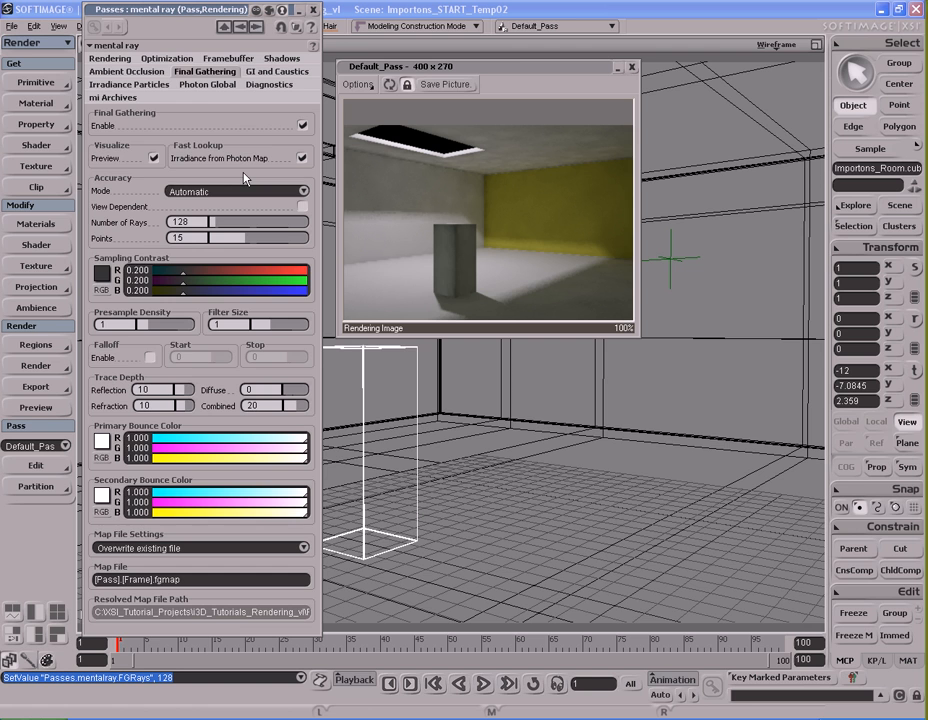
click(251, 74)
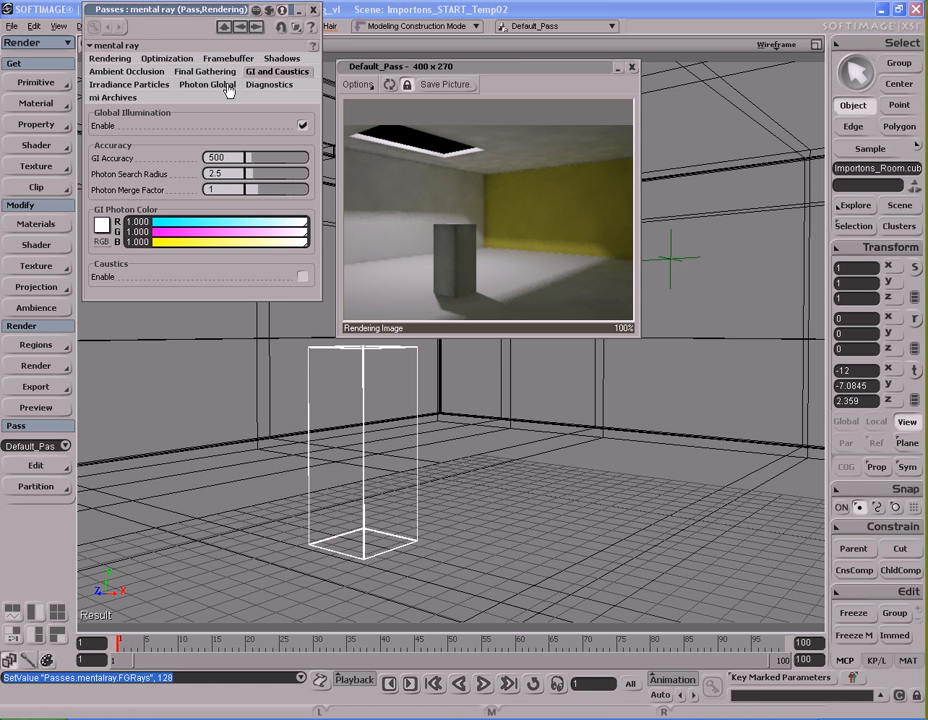
click(228, 88)
double_click(210, 380)
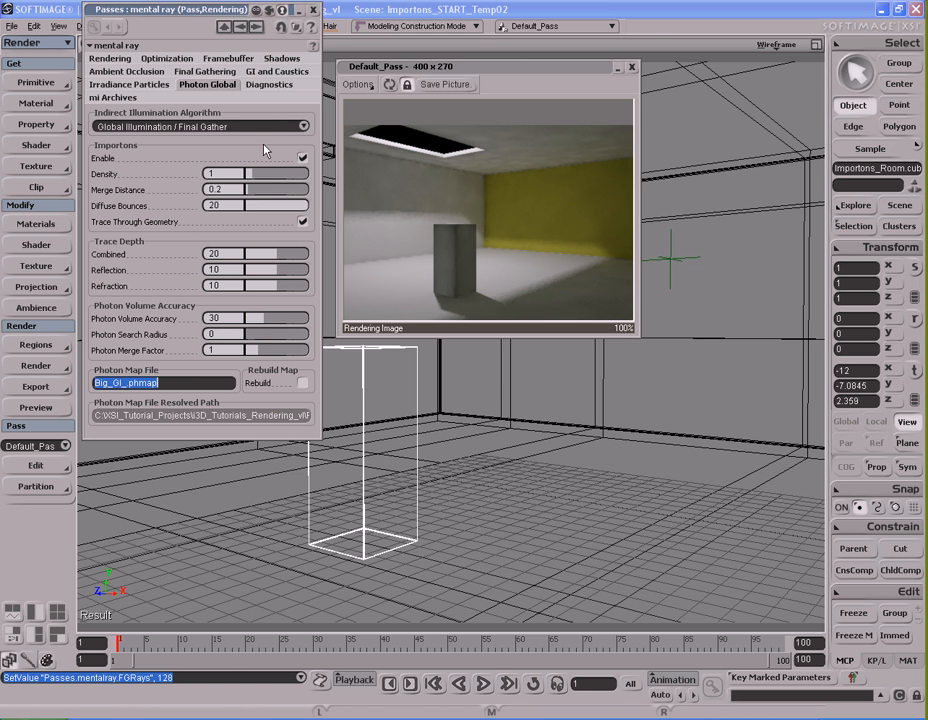
Step: Update the render preview of the yellow-wall camera view with Final Gathering enabled
click(227, 74)
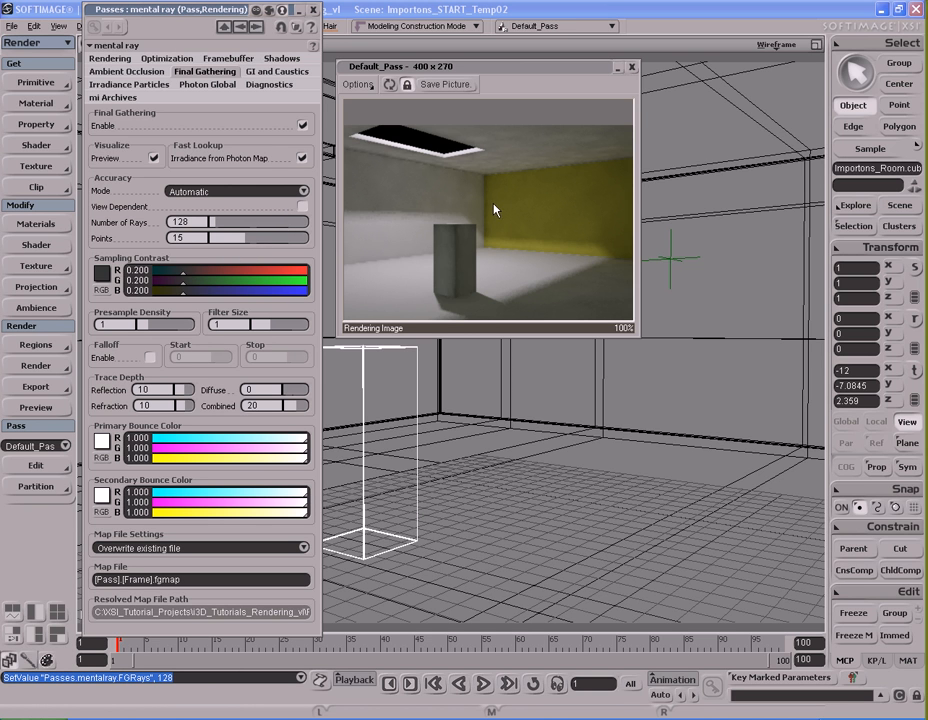
click(390, 85)
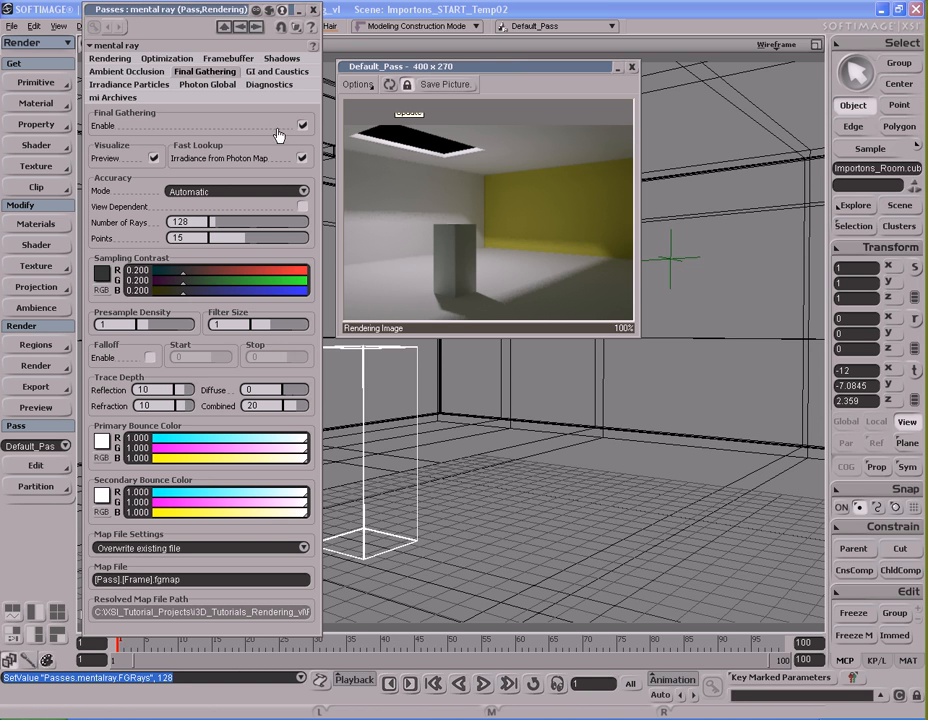
Step: Examine the GI accuracy, importon, and Final Gathering ray and point settings, and close the mental ray properties
click(268, 73)
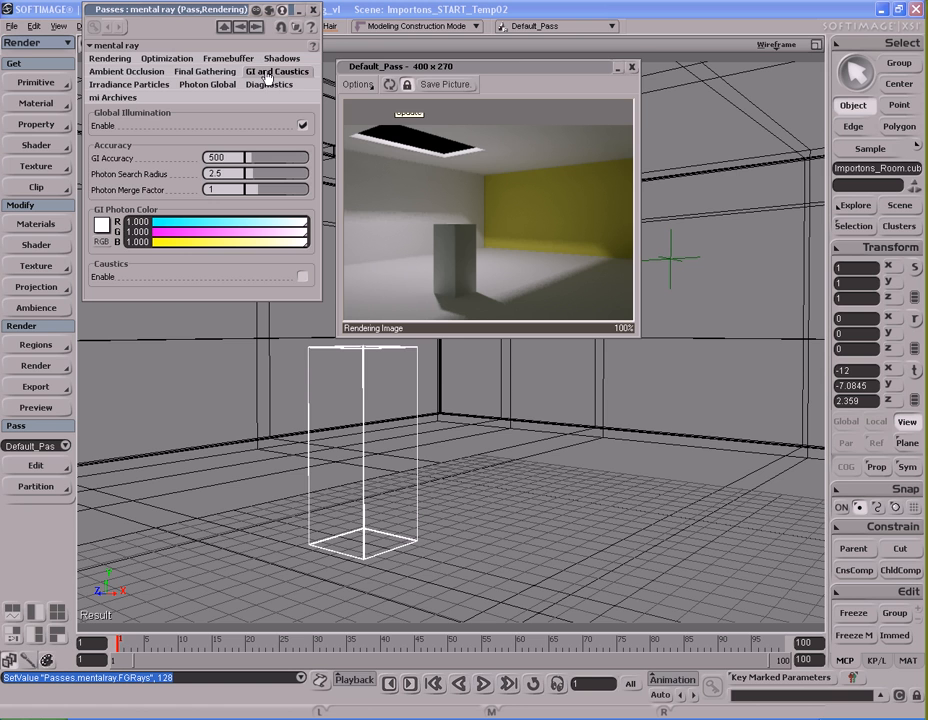
click(236, 158)
click(221, 88)
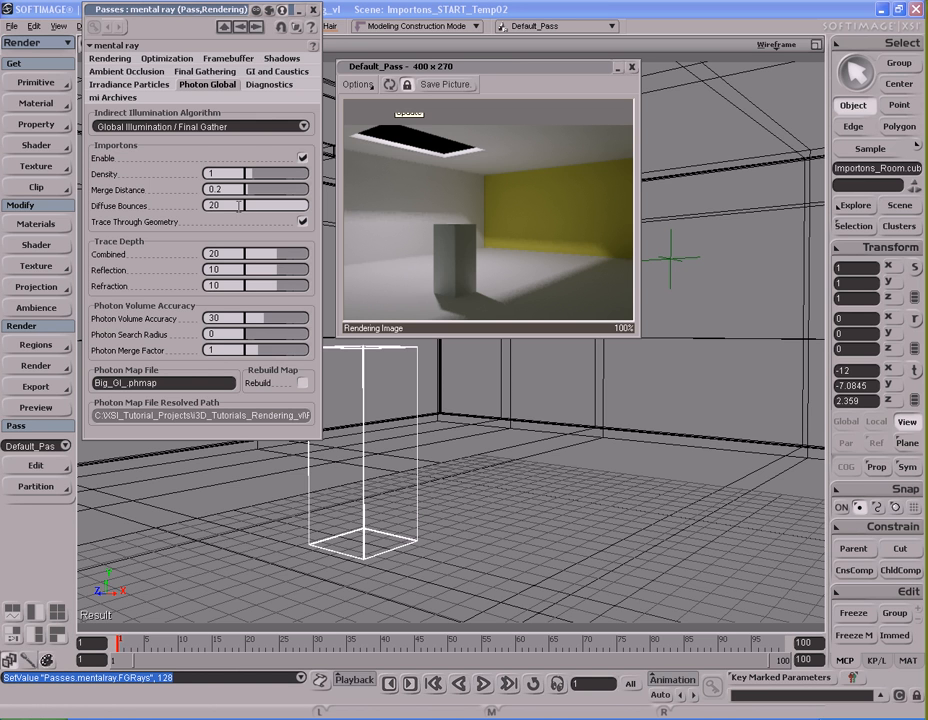
click(206, 72)
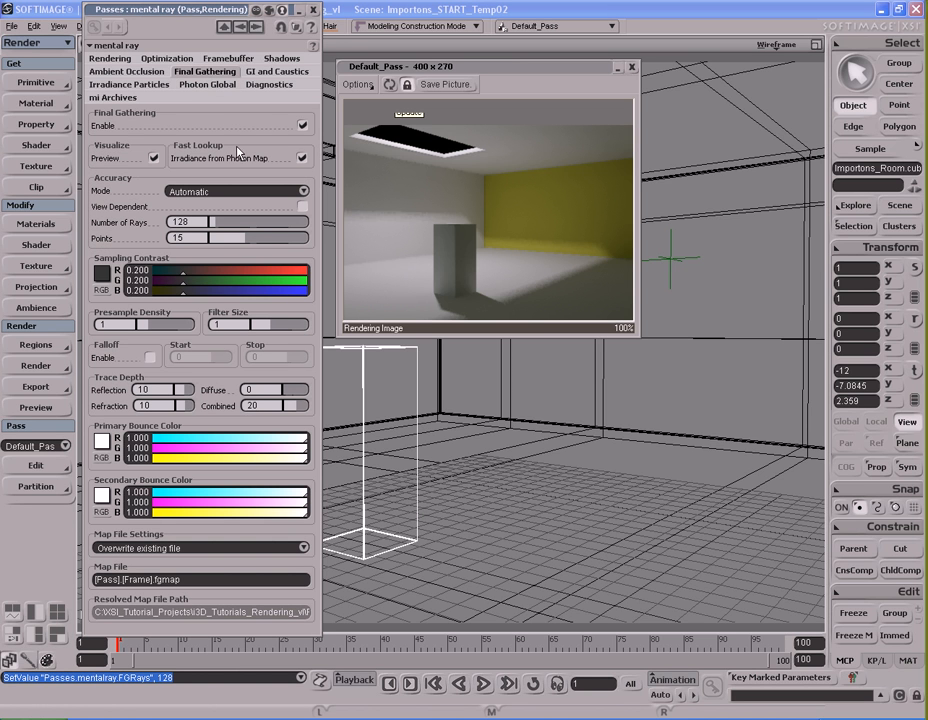
click(201, 238)
text(15)
click(201, 222)
key(Tab)
click(201, 222)
click(312, 11)
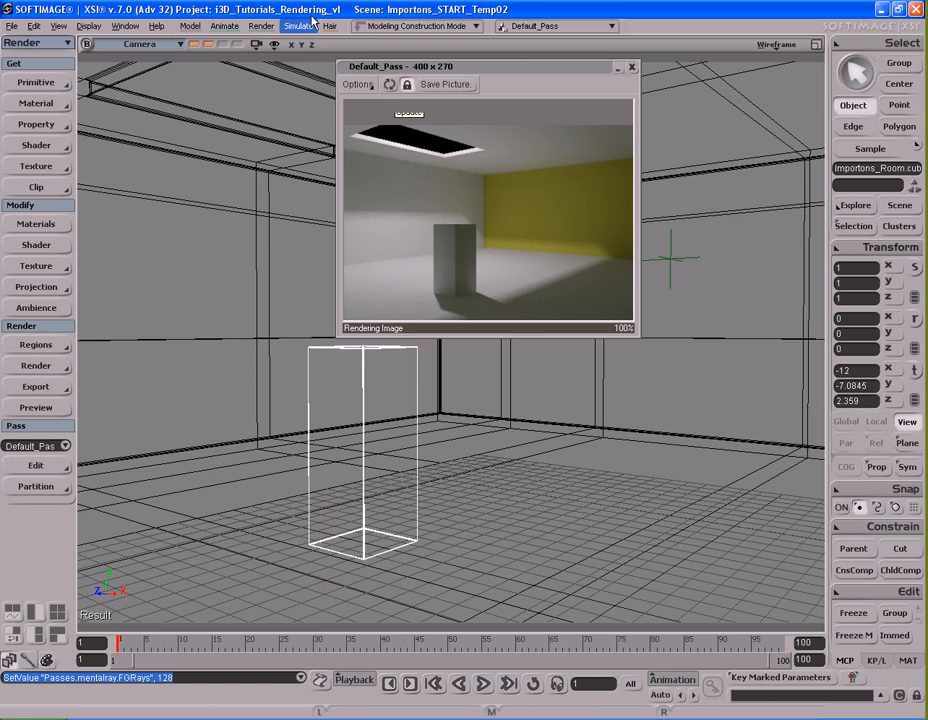
Step: Render the green-wall camera view with Final Gathering and close the render preview
click(208, 45)
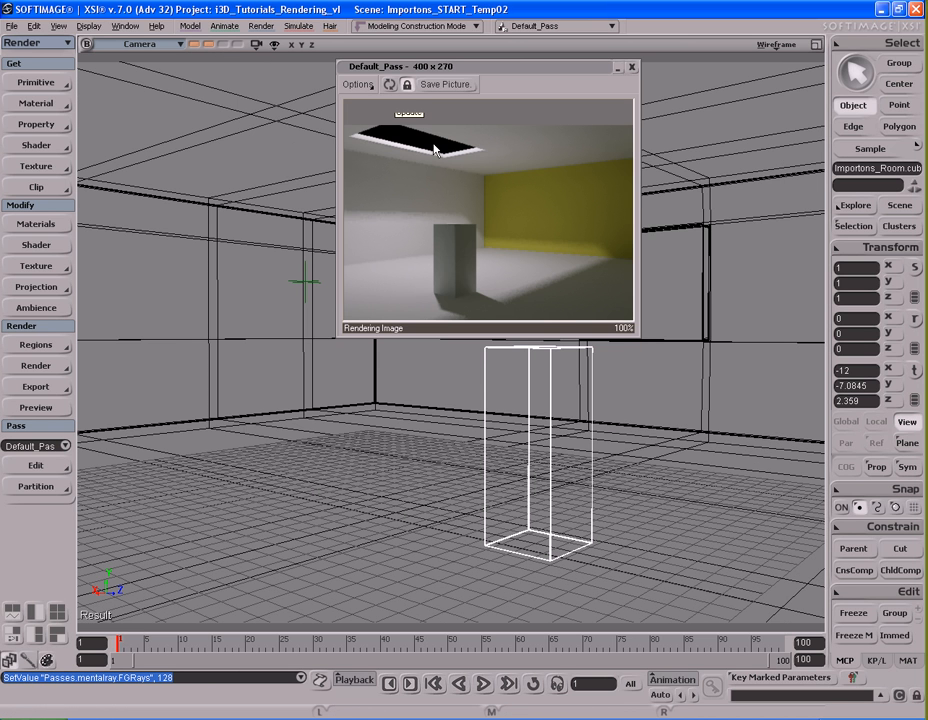
click(388, 85)
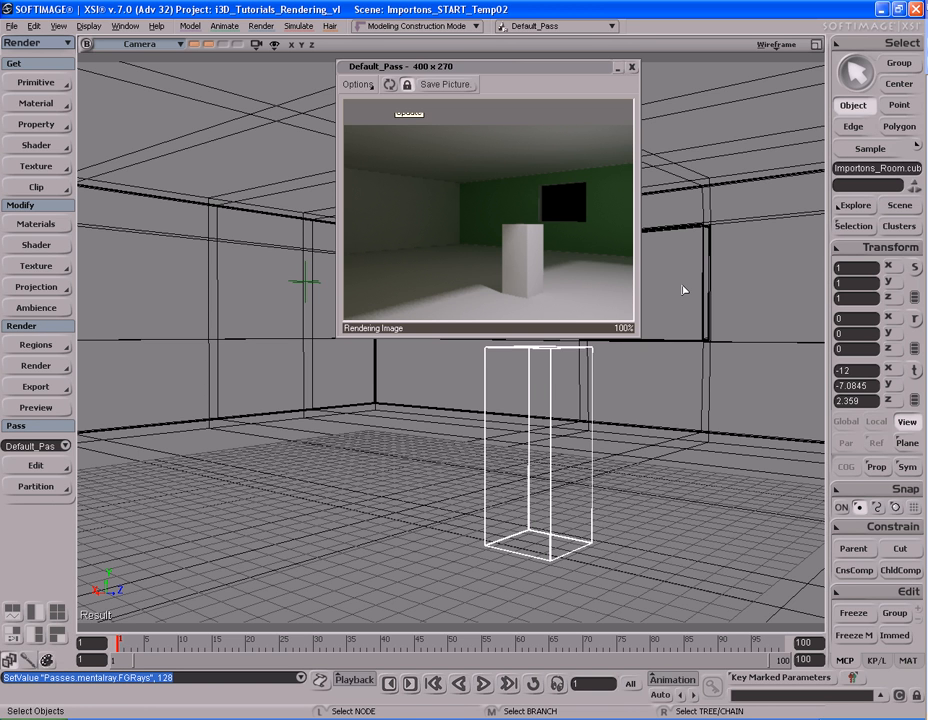
click(631, 67)
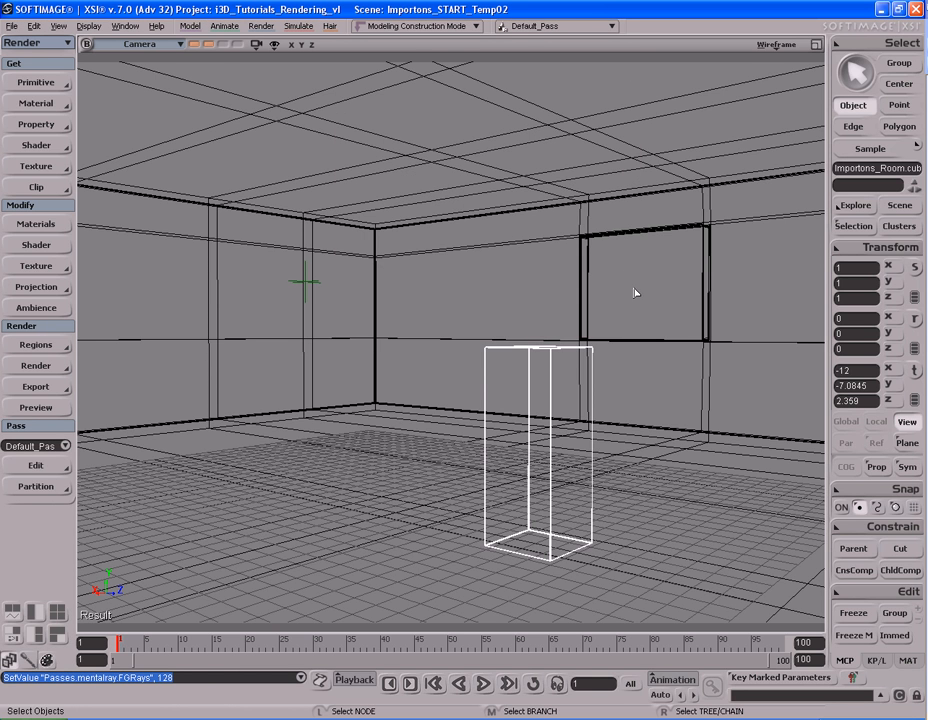